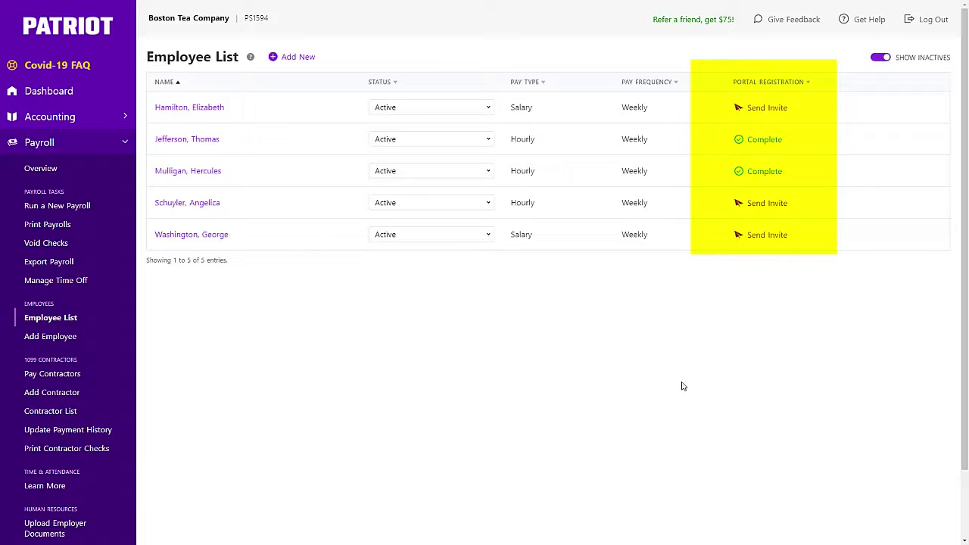
Send the first listed employee a portal invite and view their portal home page.
click(765, 112)
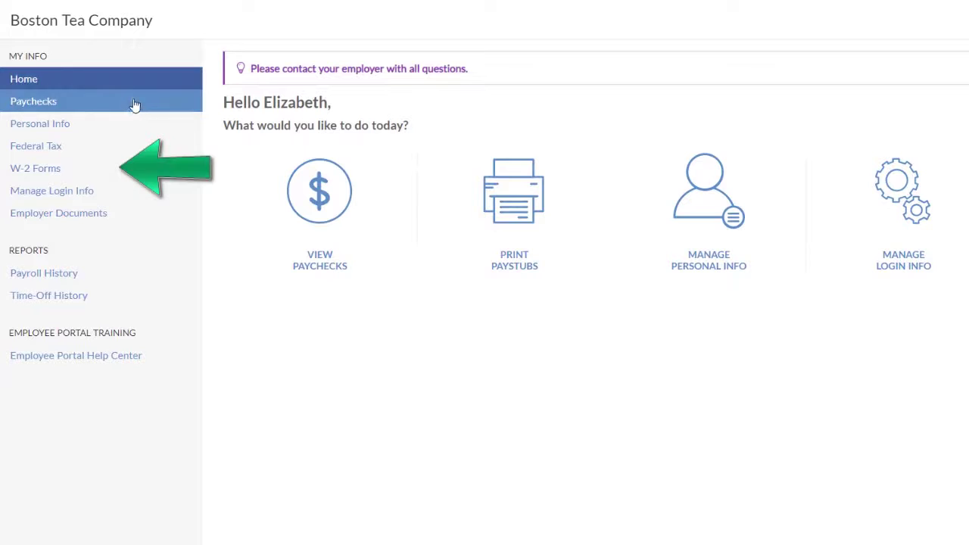
On the portal's W-2 Forms page, choose electronic Form W-2 delivery and submit the consent.
click(118, 174)
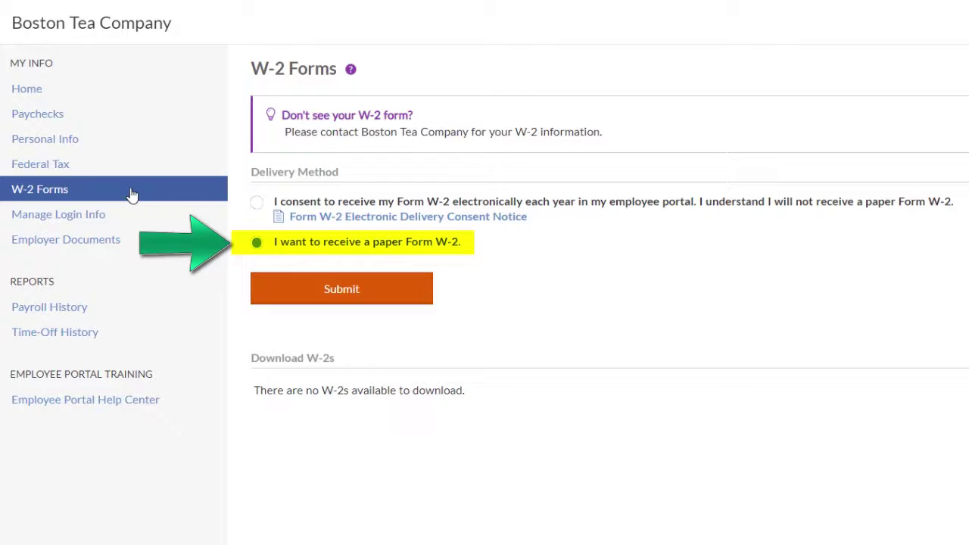
click(258, 204)
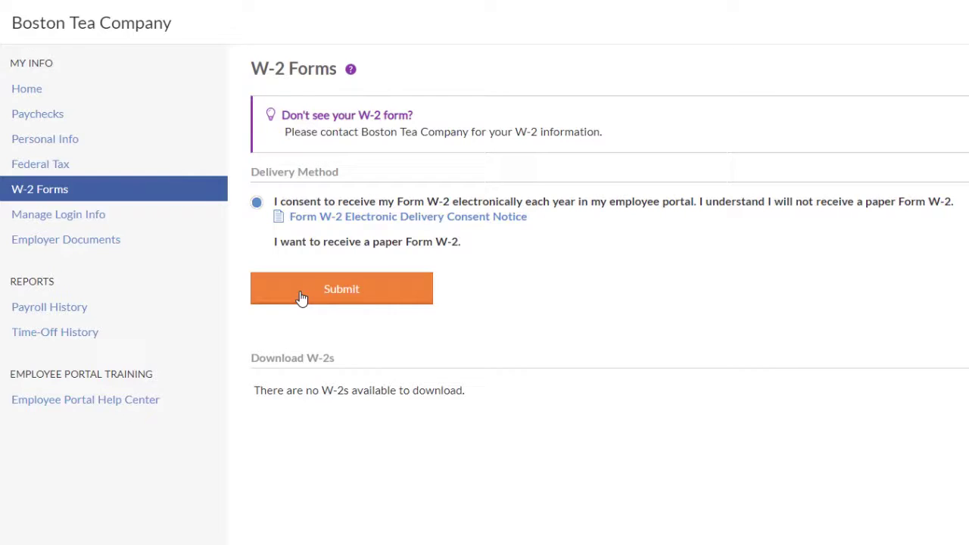
click(301, 297)
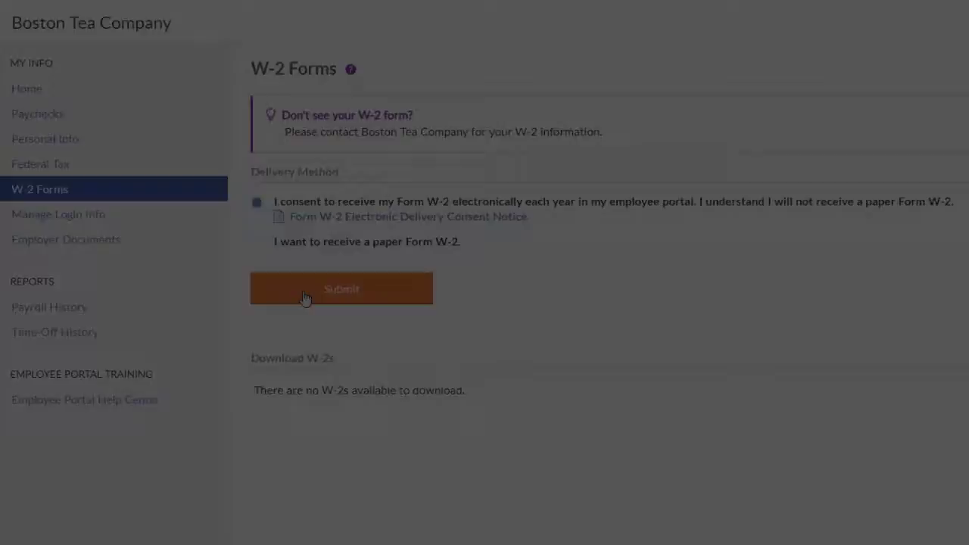
Scroll through the Help Center article 'Communicating the Electronic W-2 Feature to Your Employees'.
scroll(964, 44, down, 2)
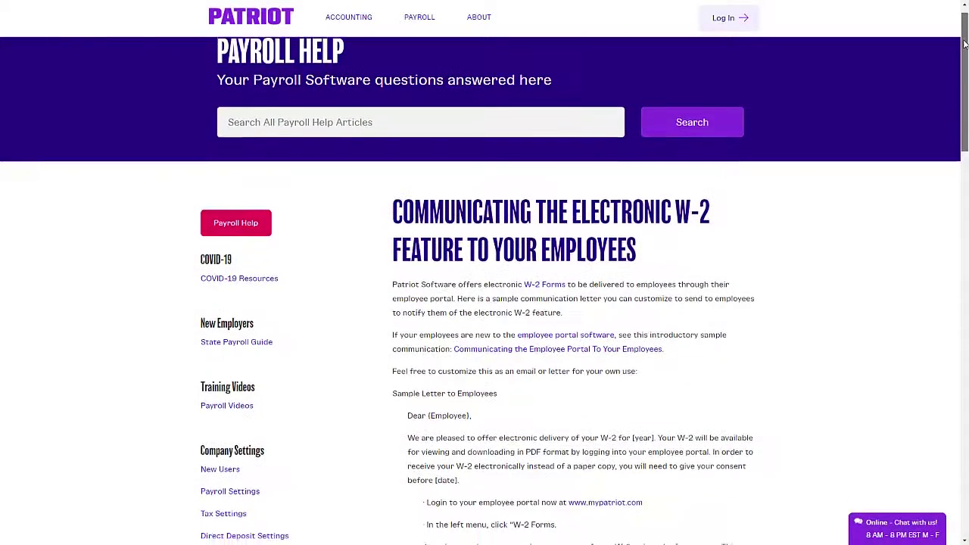
drag(964, 44, 964, 80)
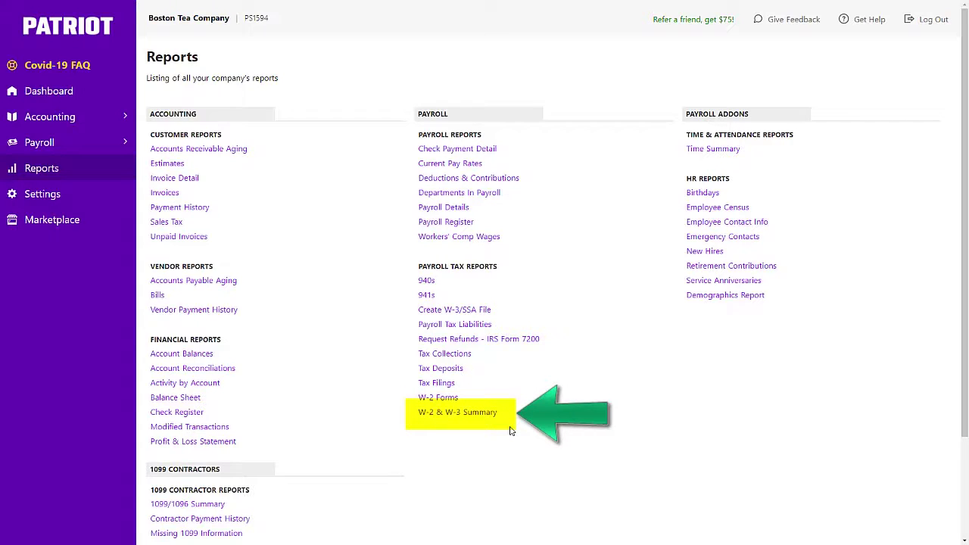
click(467, 419)
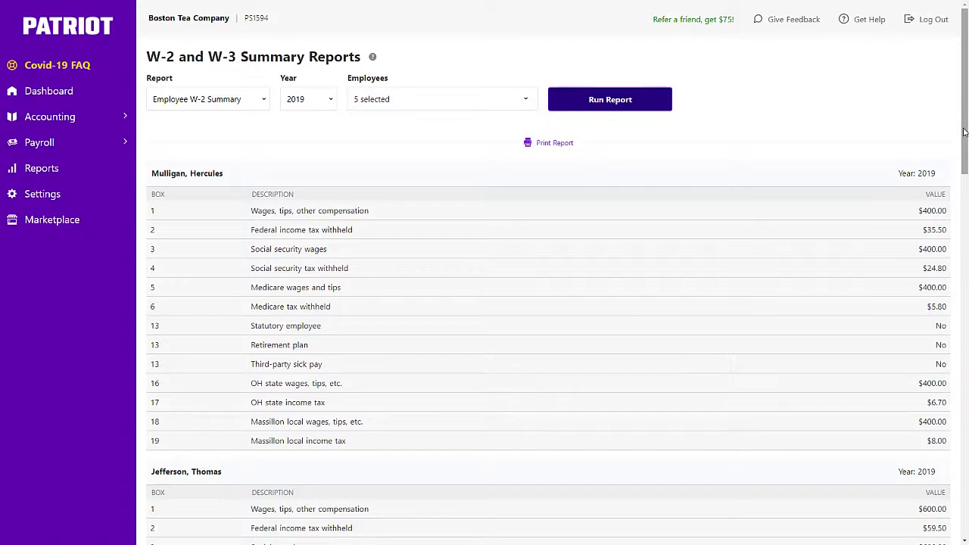
drag(963, 133, 952, 268)
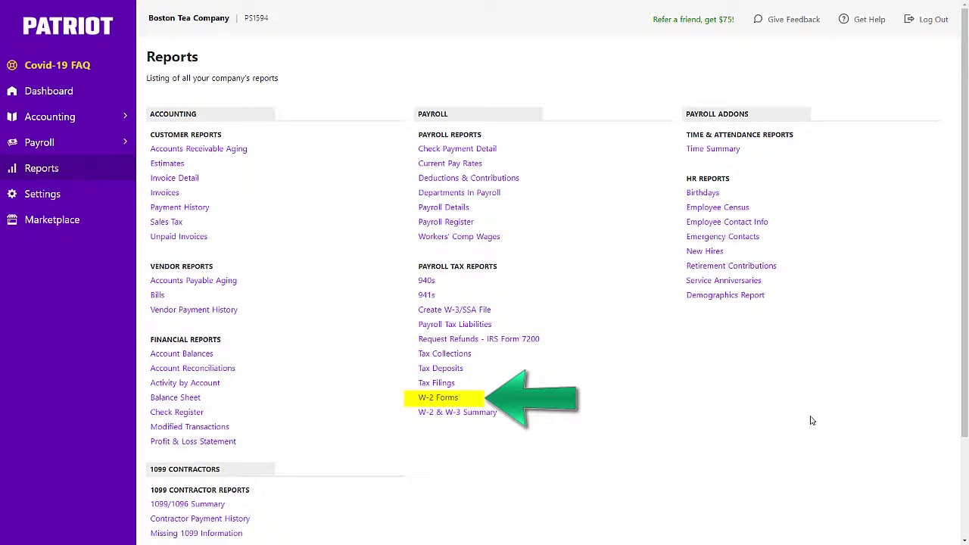
Open the W-2 Forms page for 2019 and check that all five employees are selected.
click(440, 400)
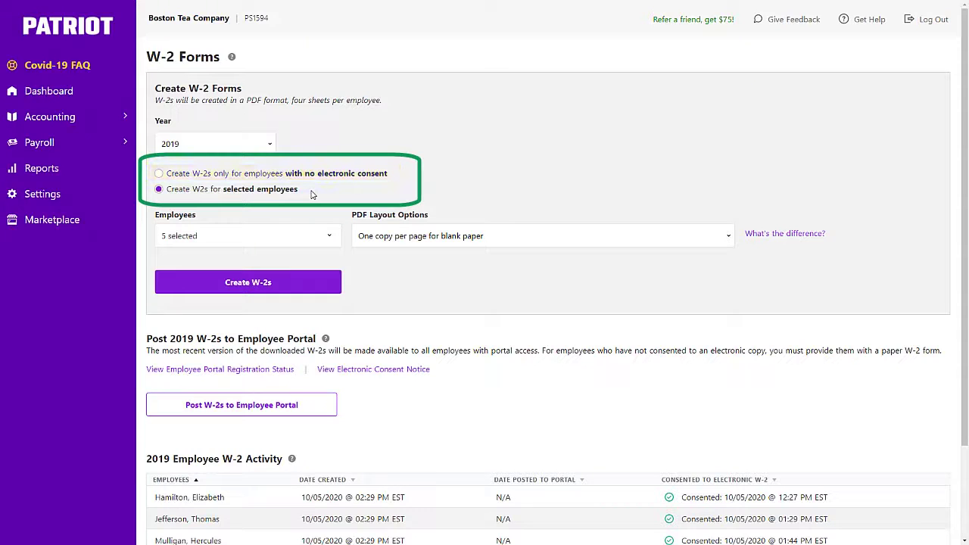
click(330, 239)
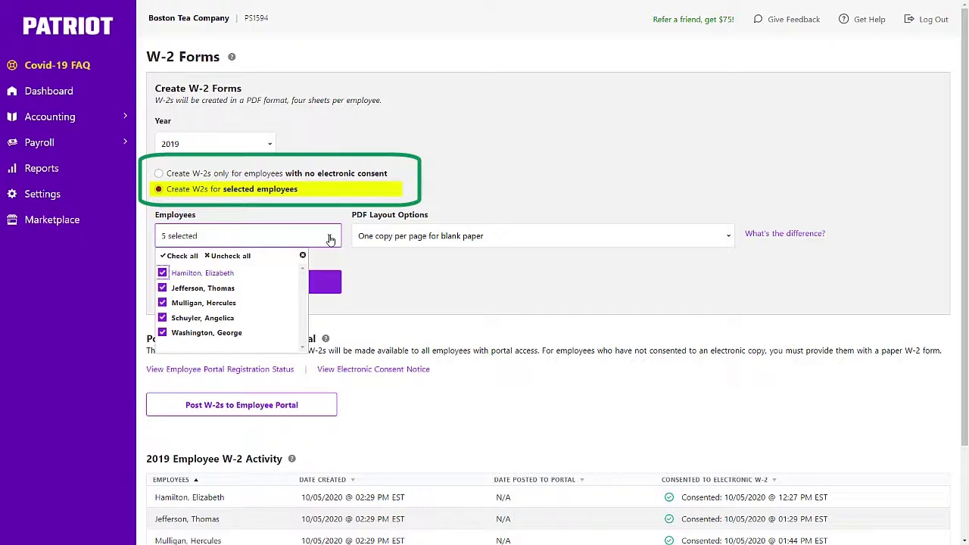
click(330, 239)
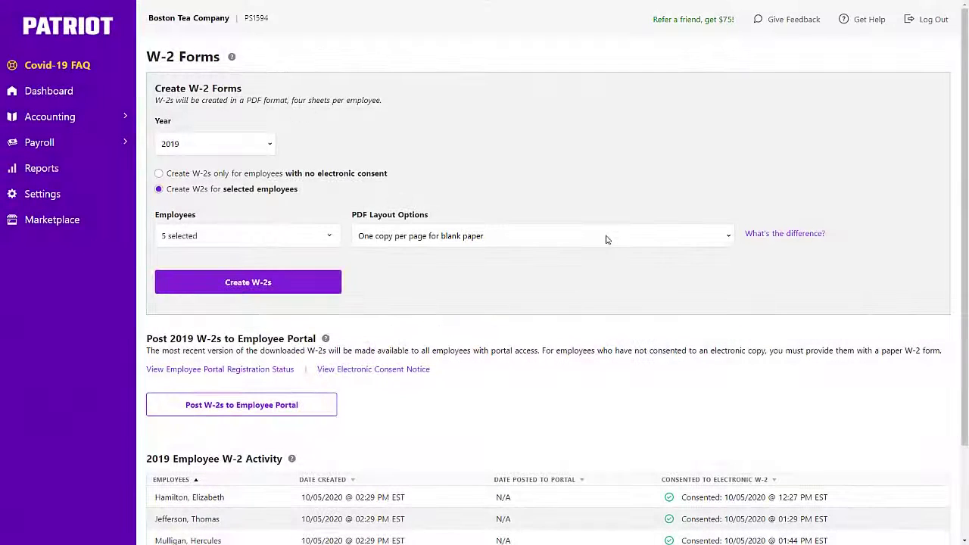
click(606, 240)
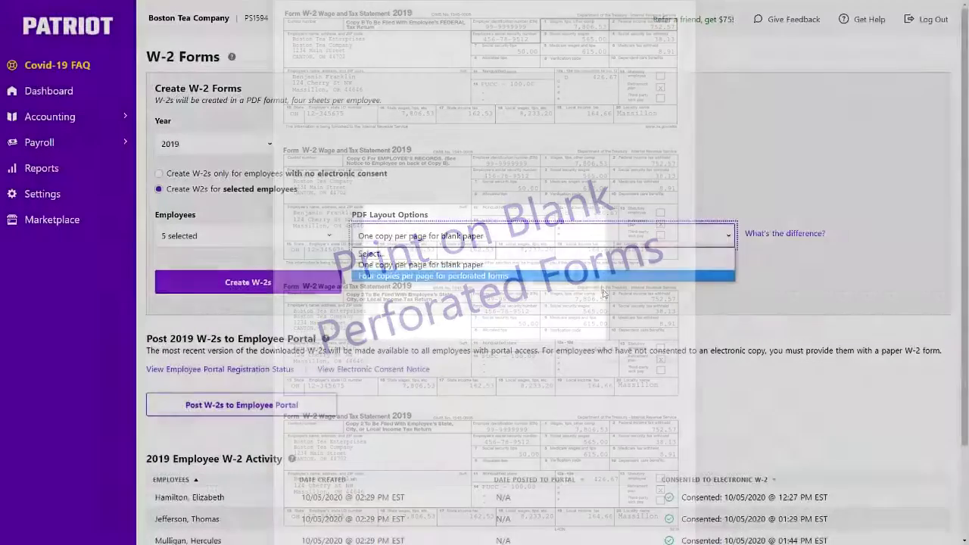
click(603, 274)
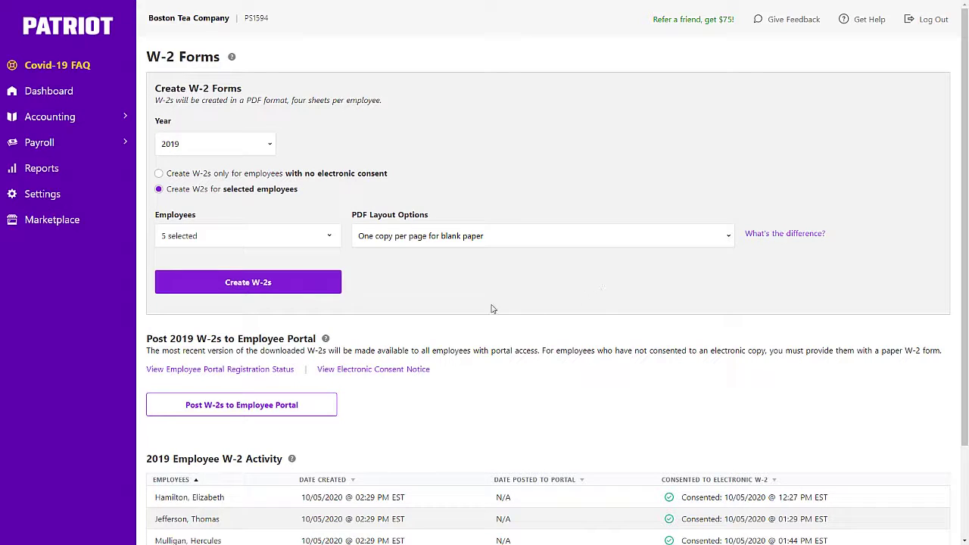
Create the 2019 W-2s for the five employees and open the downloaded PDF.
click(305, 294)
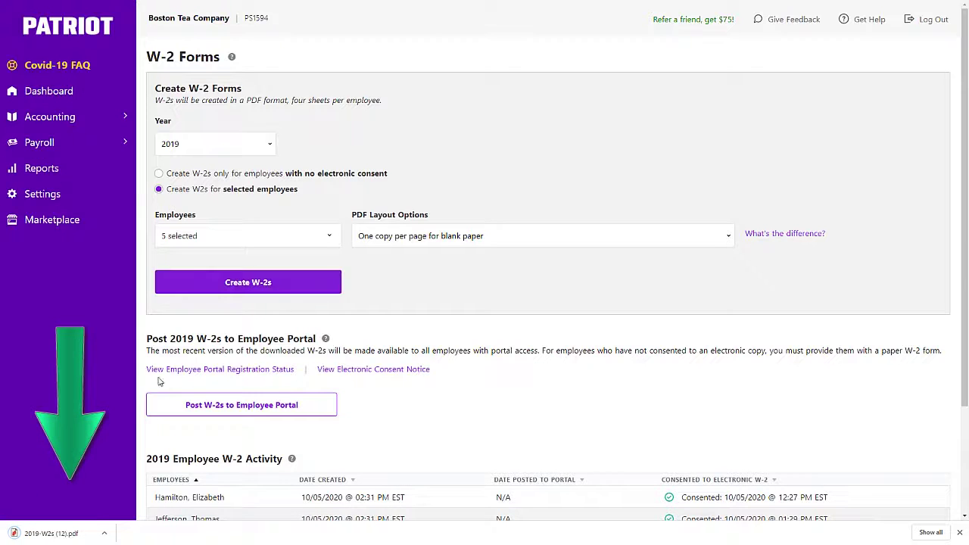
click(51, 532)
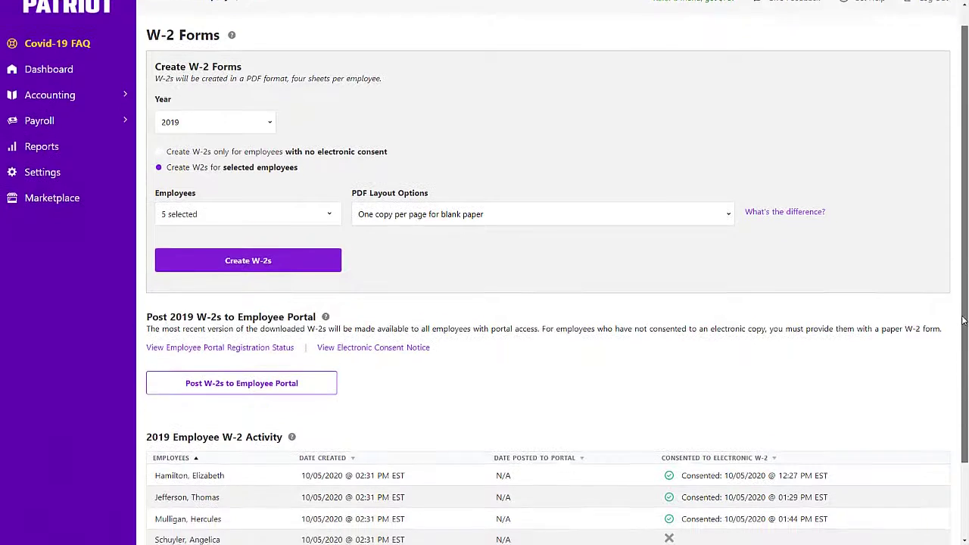
Post the 2019 W-2s to the employee portal, confirming with Yes.
drag(963, 299, 962, 402)
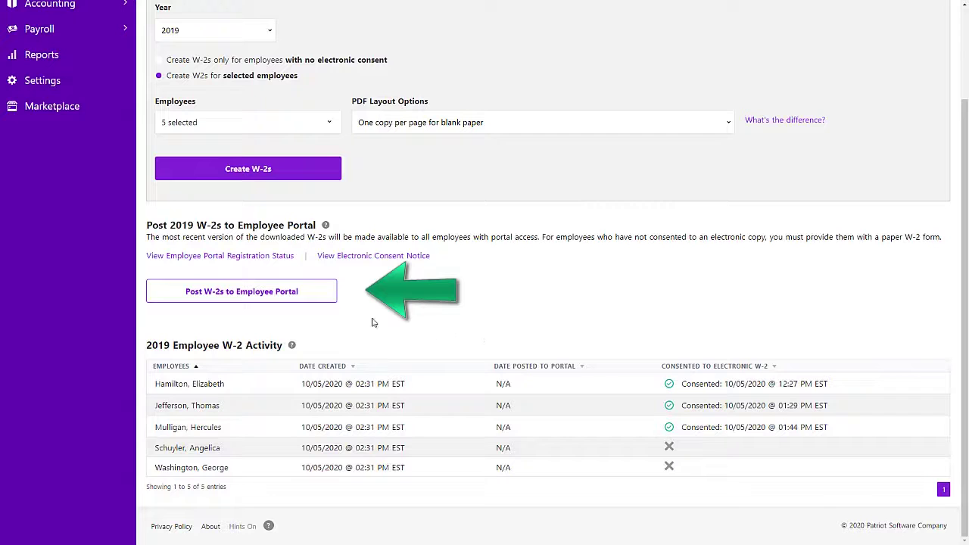
click(314, 295)
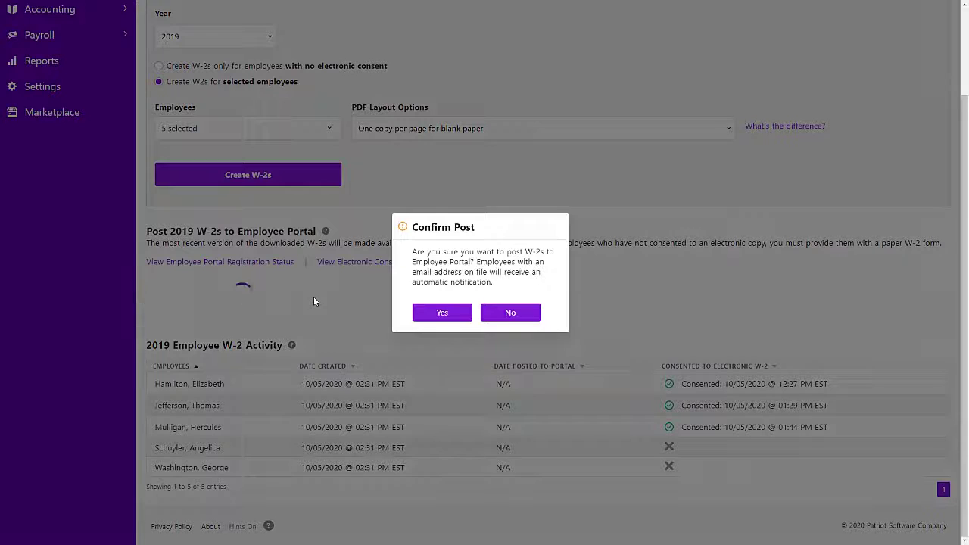
click(439, 316)
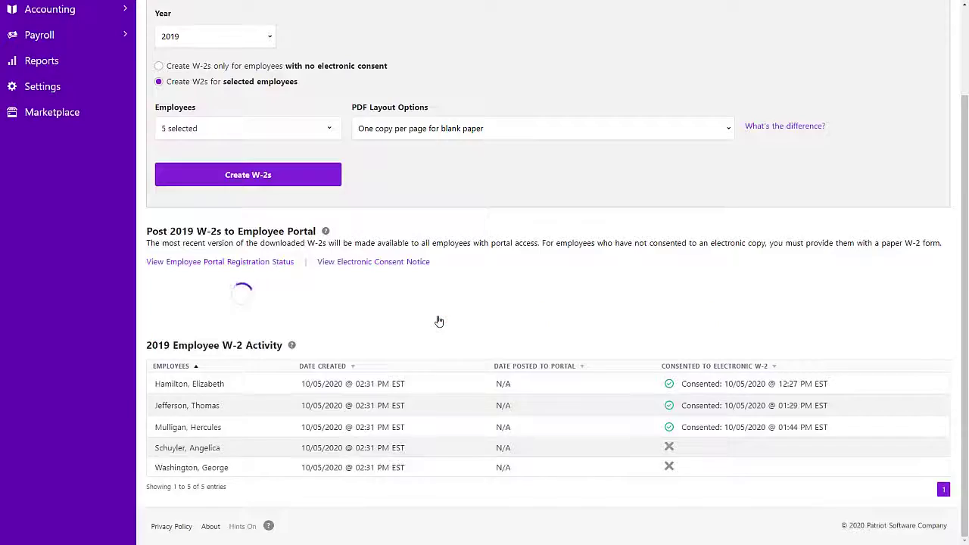
scroll(437, 320, up, 2)
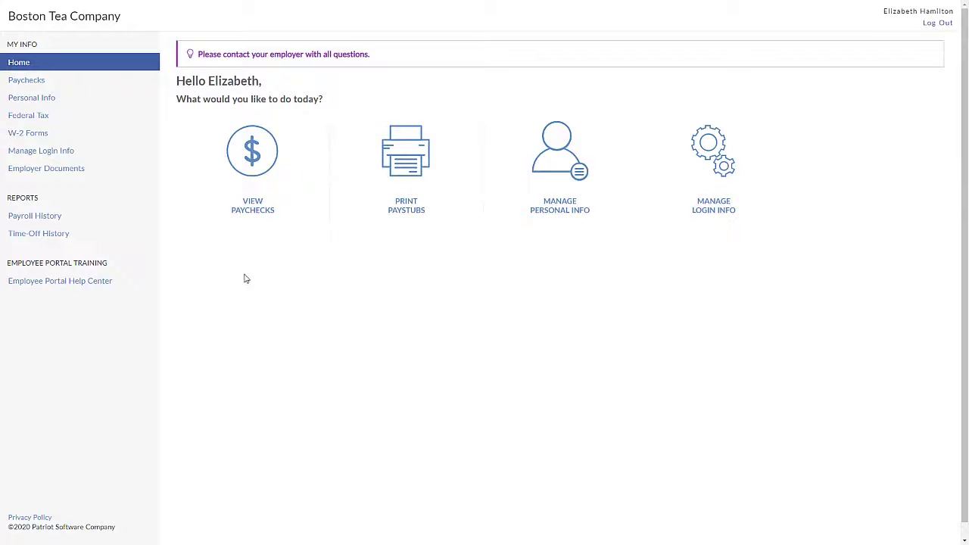
Download Elizabeth's 2019 W-2 from her portal W-2 Forms page.
click(128, 137)
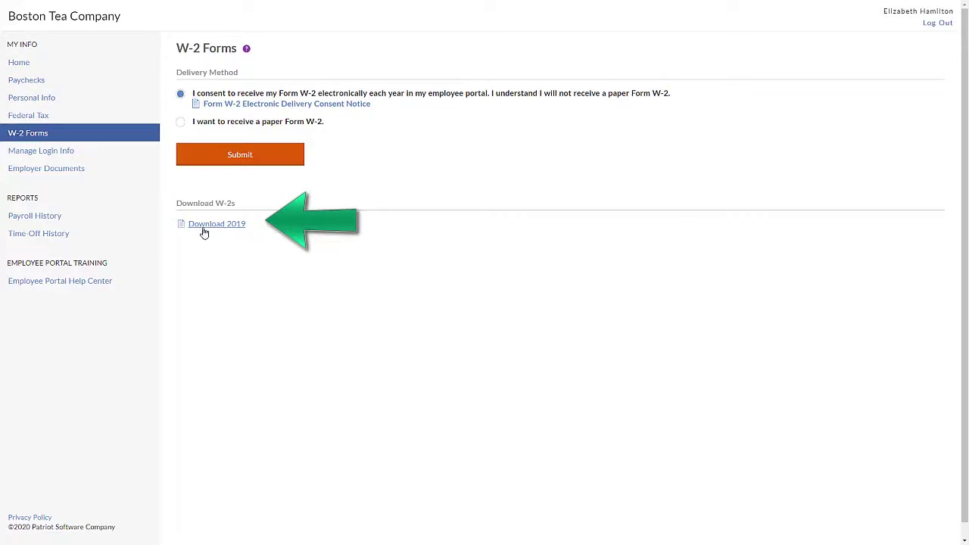
click(218, 228)
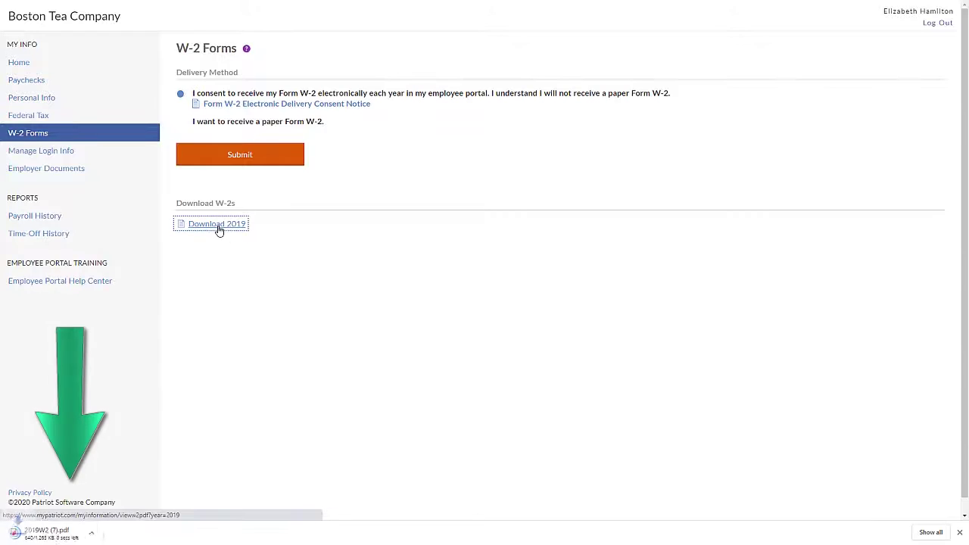
Open Elizabeth's downloaded 2019W2 PDF in Chrome's PDF viewer.
click(47, 533)
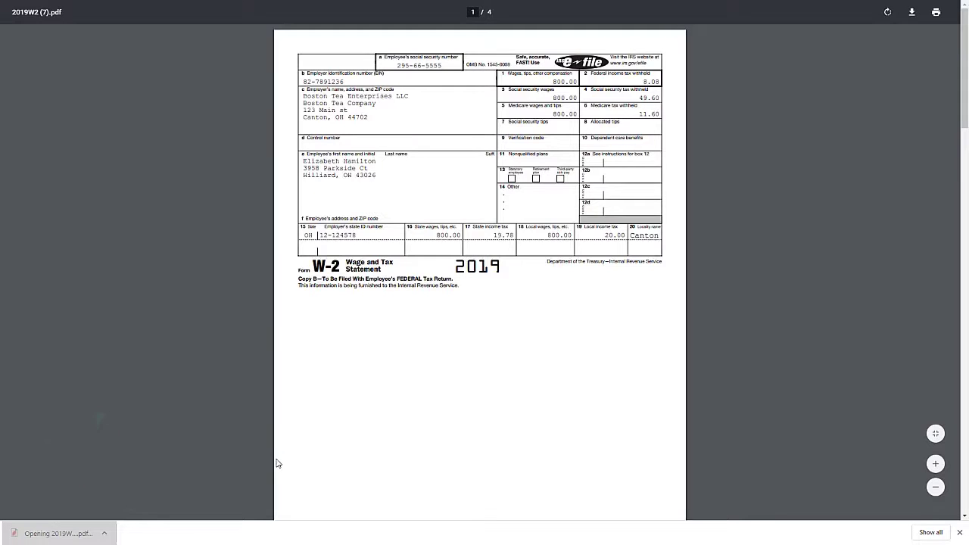